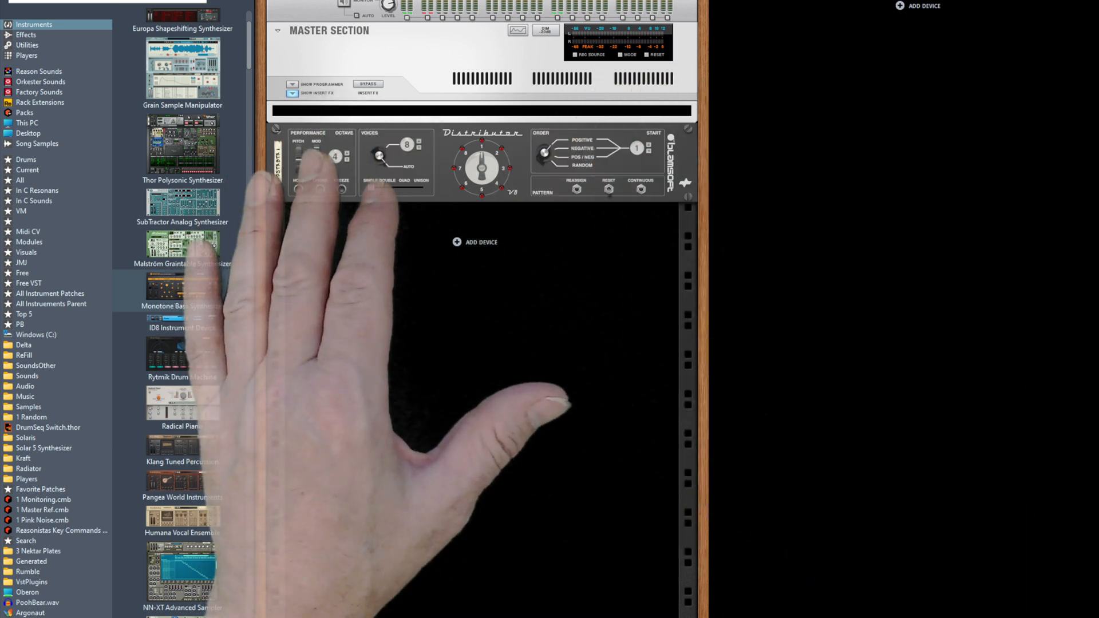
# Add two Monotone Bass Synthesizers, one below the Distributor and one in the empty second rack column.
pyautogui.click(190, 291)
pyautogui.moveTo(190, 291); pyautogui.dragTo(455, 329)
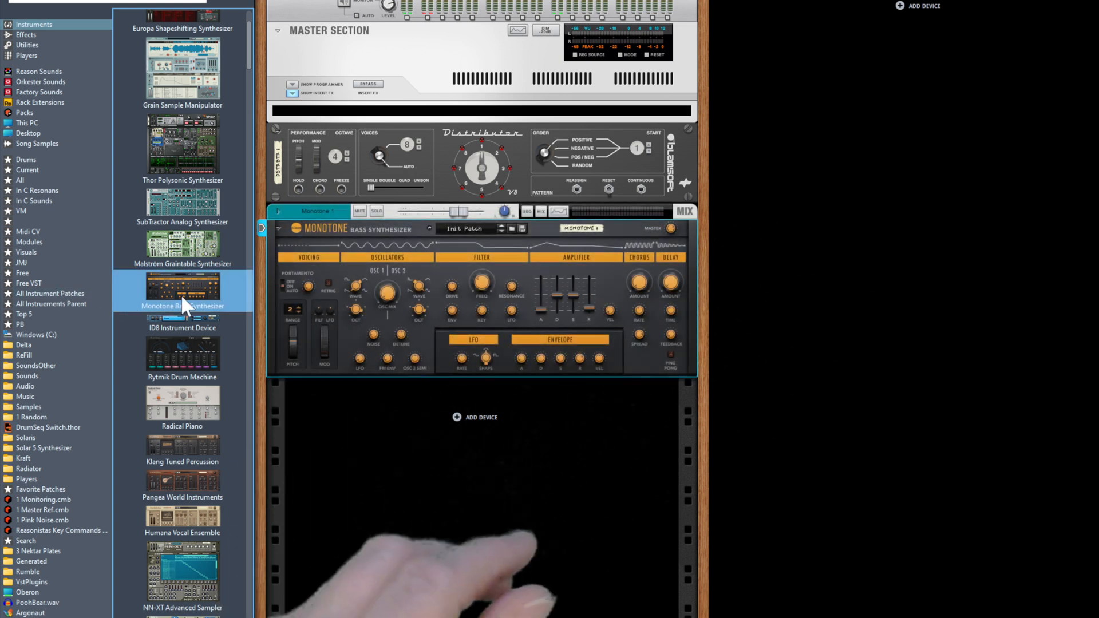
pyautogui.moveTo(855, 301); pyautogui.dragTo(832, 310)
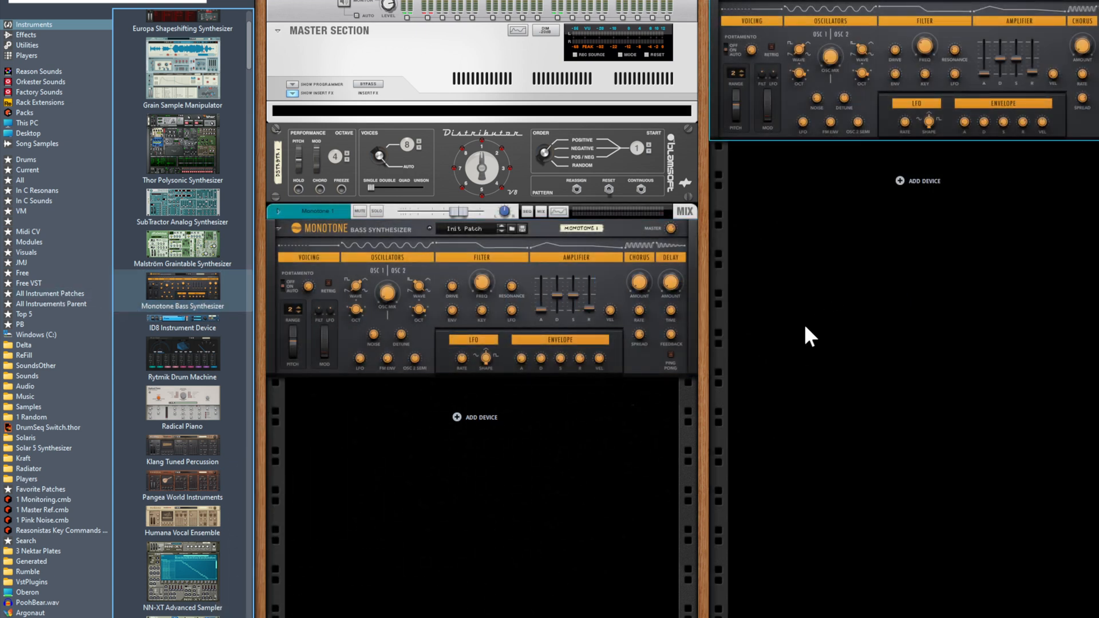
# On the rack's rear, cable the Distributor's gate and note outputs 1 and 2 to the two Monotones' Gate and CV inputs.
pyautogui.press('Tab')
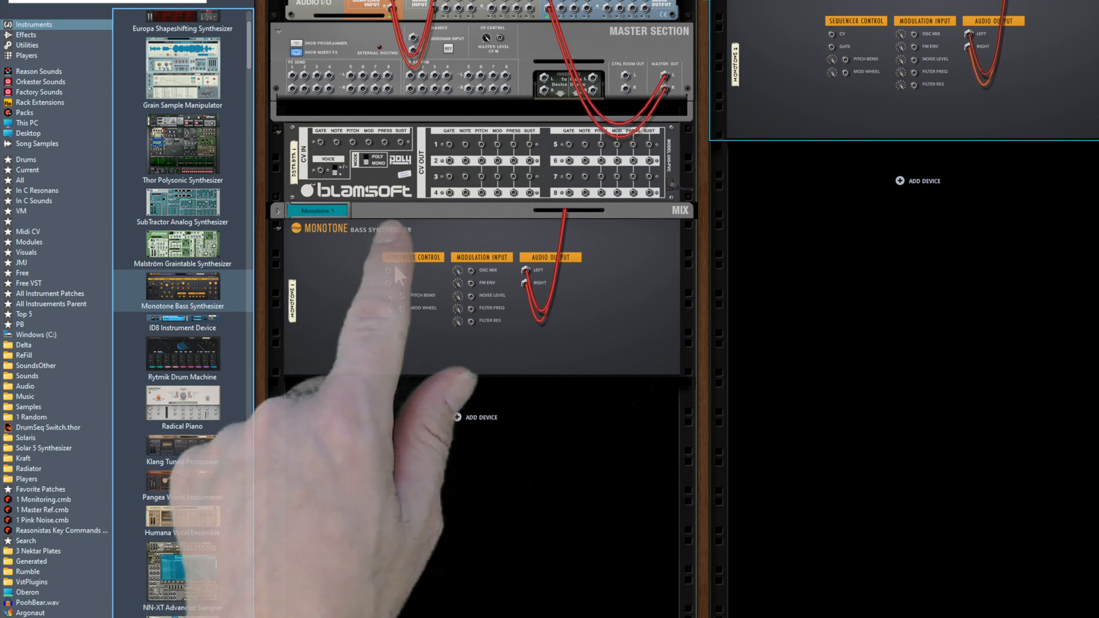
pyautogui.moveTo(387, 268)
pyautogui.mouseDown()
pyautogui.moveTo(465, 114)
pyautogui.moveTo(458, 143)
pyautogui.moveTo(467, 143)
pyautogui.moveTo(446, 141)
pyautogui.moveTo(365, 283)
pyautogui.moveTo(390, 282)
pyautogui.mouseUp()
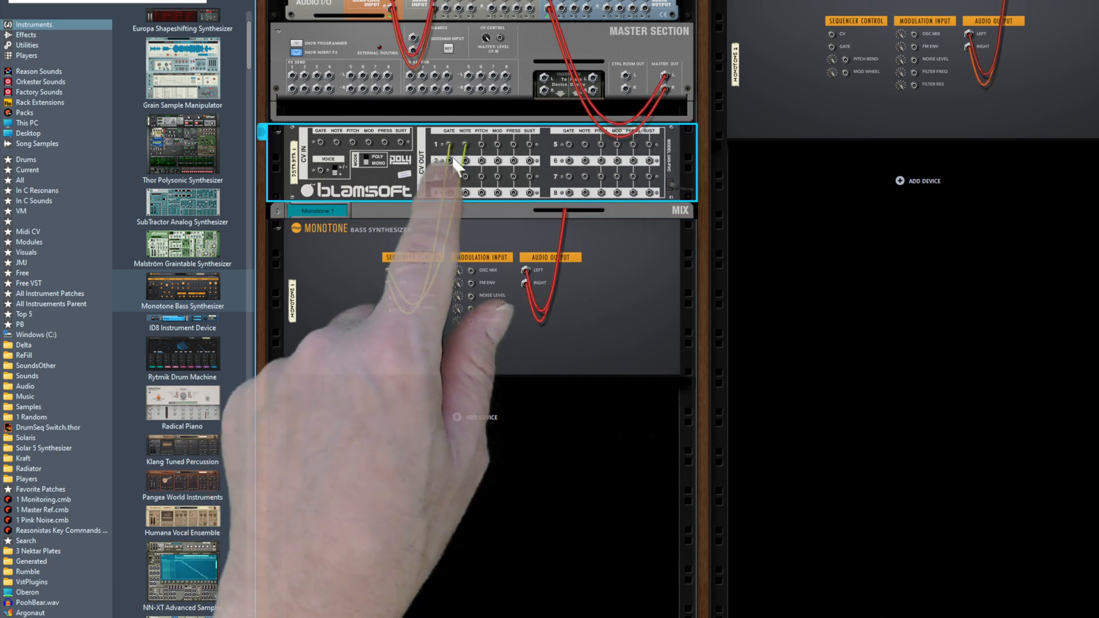
pyautogui.moveTo(508, 171); pyautogui.dragTo(469, 163)
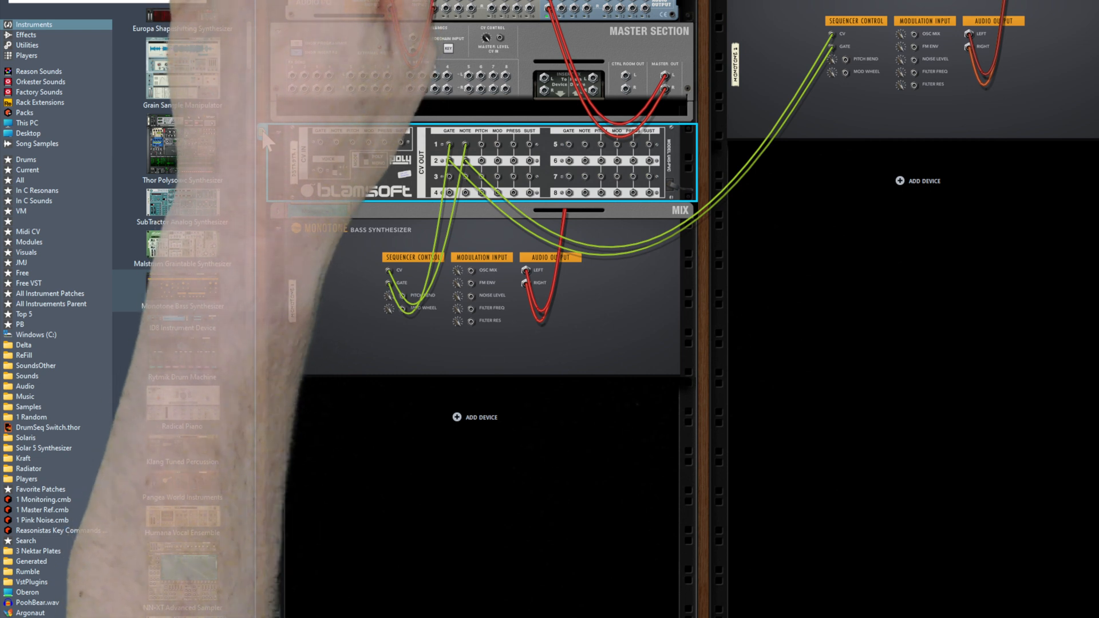
pyautogui.press('Tab')
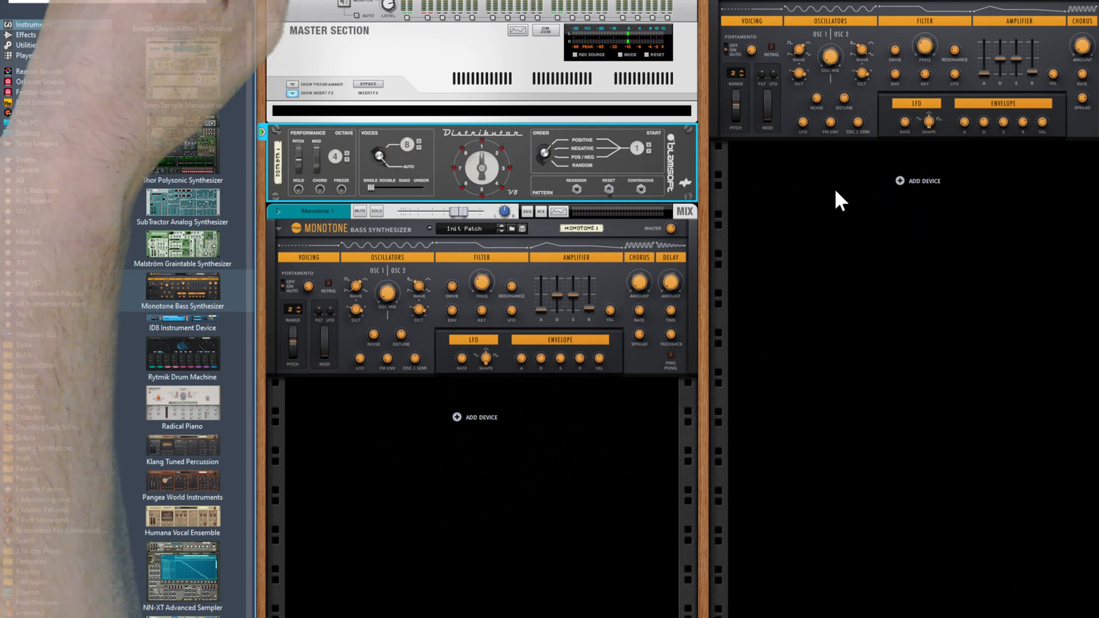
# Move the second Monotone and its mix channel out of the second rack column to below the first Monotone.
pyautogui.moveTo(739, 55); pyautogui.dragTo(426, 441)
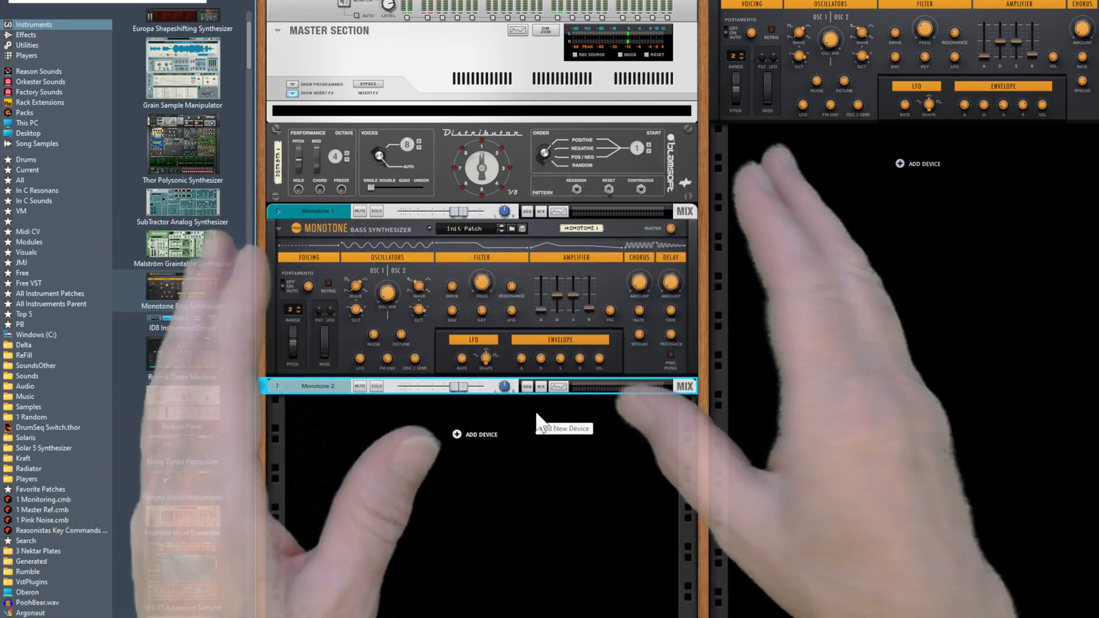
pyautogui.moveTo(792, 13); pyautogui.dragTo(410, 442)
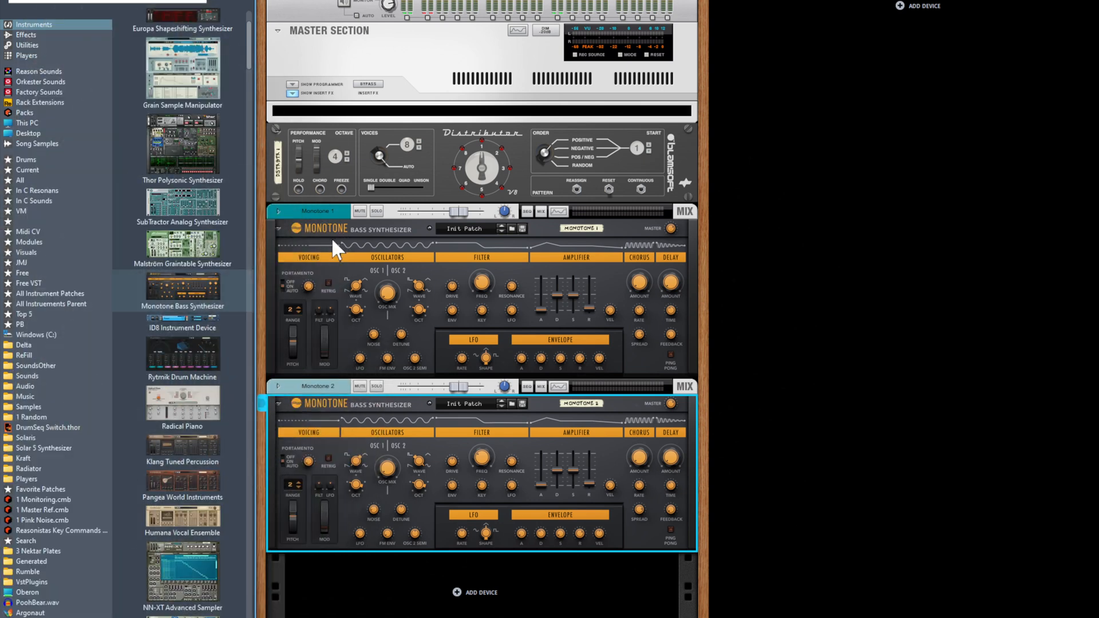
# Combine the Distributor and both Monotones into one Combinator.
pyautogui.keyDown('shift'); pyautogui.click(327, 228); pyautogui.keyUp('shift')
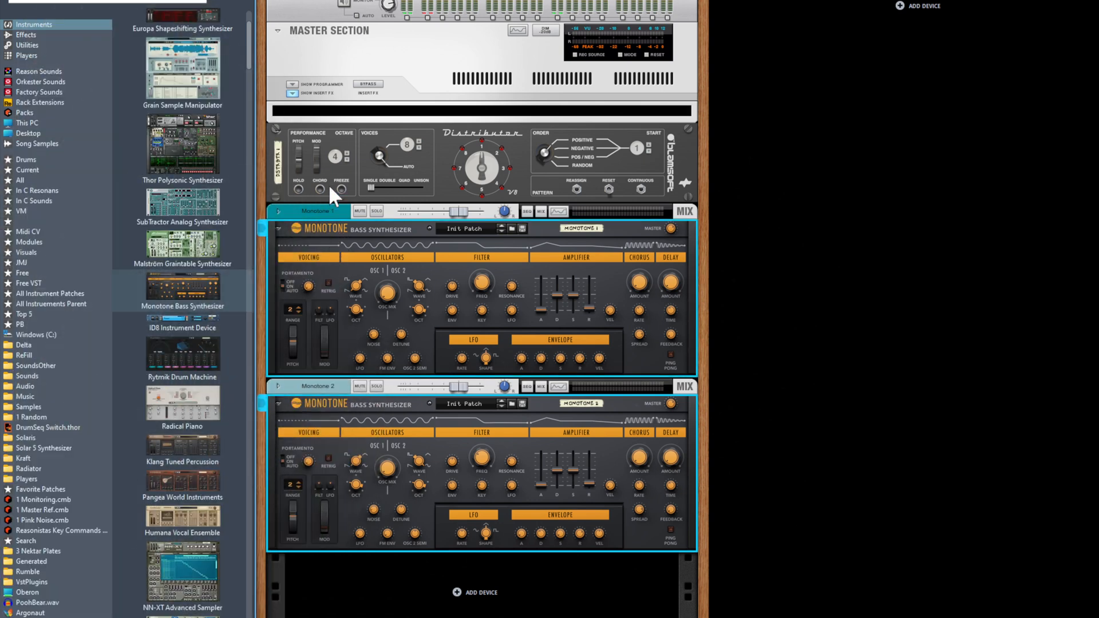
pyautogui.rightClick(354, 143)
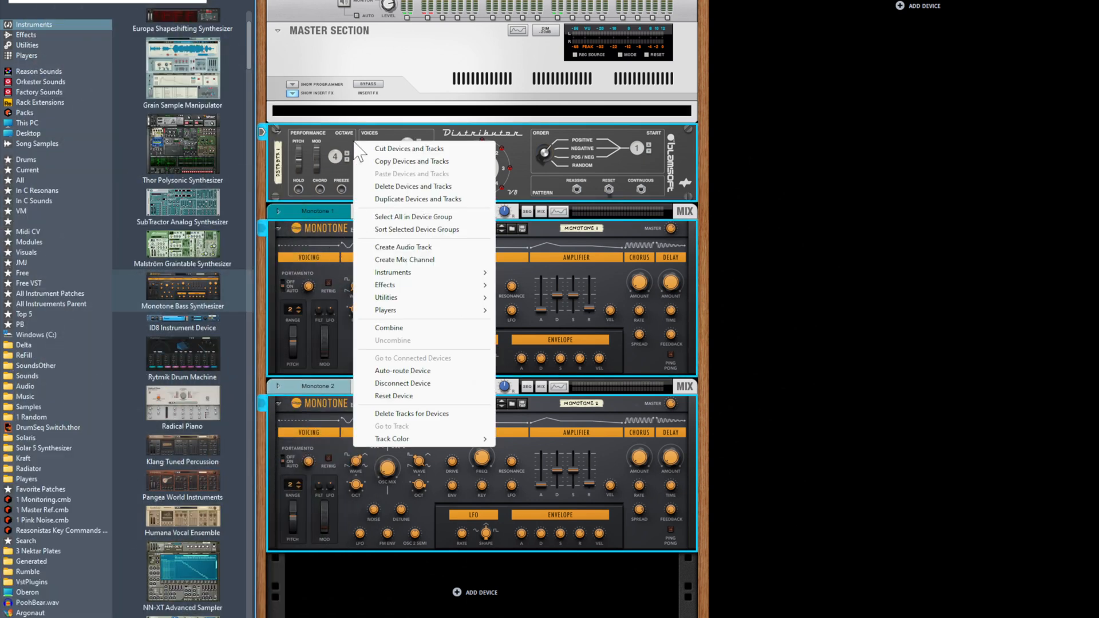
pyautogui.click(390, 328)
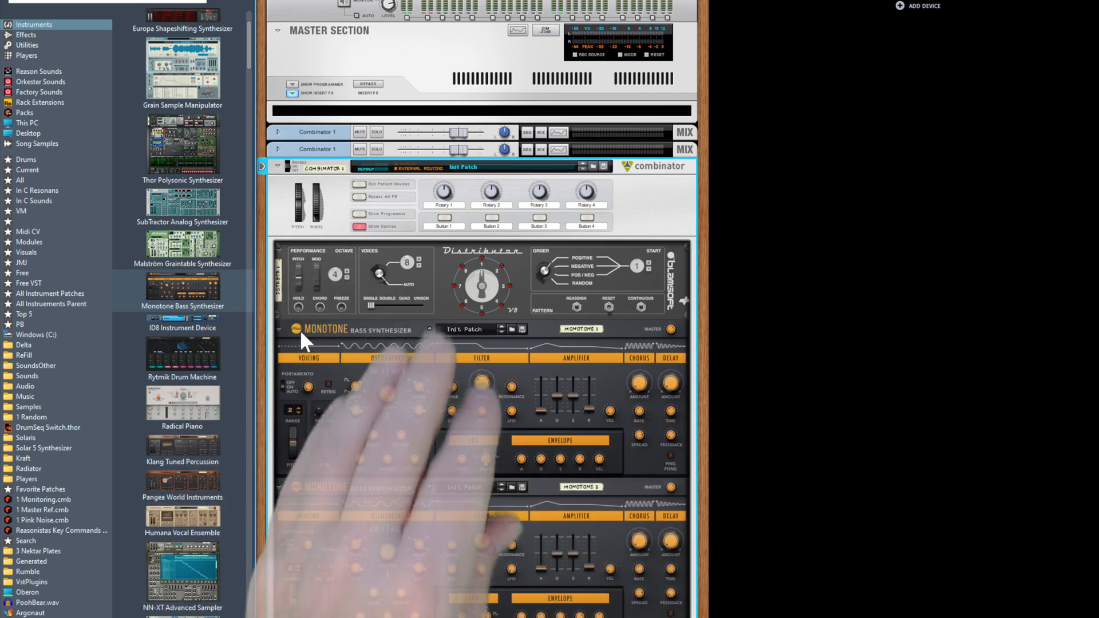
# Fold the two Monotones in the Combinator and add a third Monotone below them inside it.
pyautogui.click(278, 327)
pyautogui.click(277, 342)
pyautogui.moveTo(167, 293); pyautogui.dragTo(418, 450)
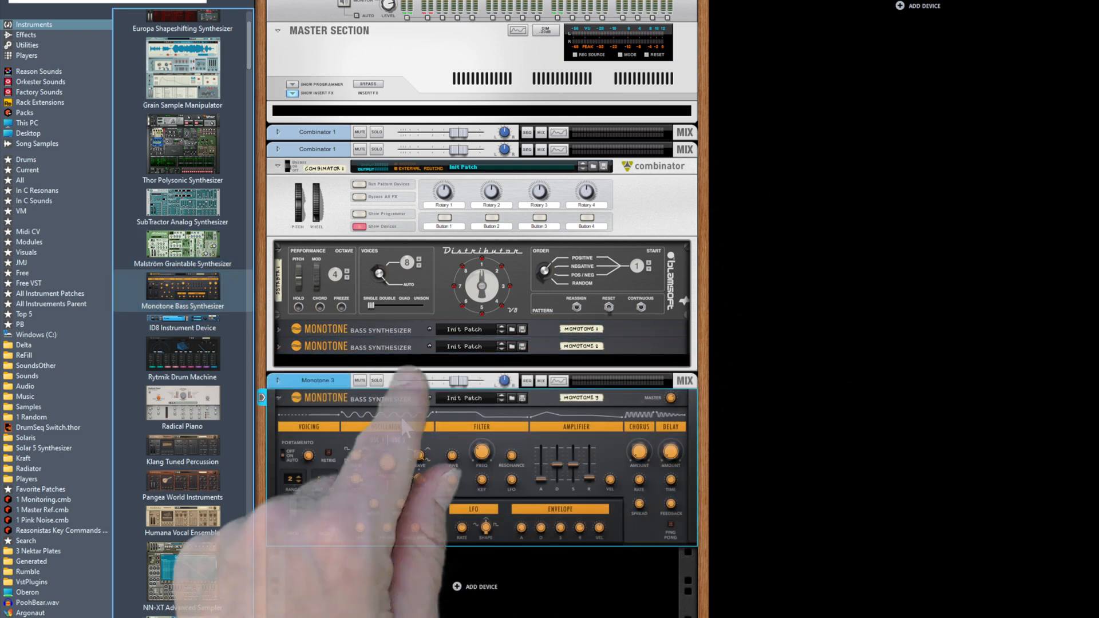
pyautogui.moveTo(396, 405); pyautogui.dragTo(393, 359)
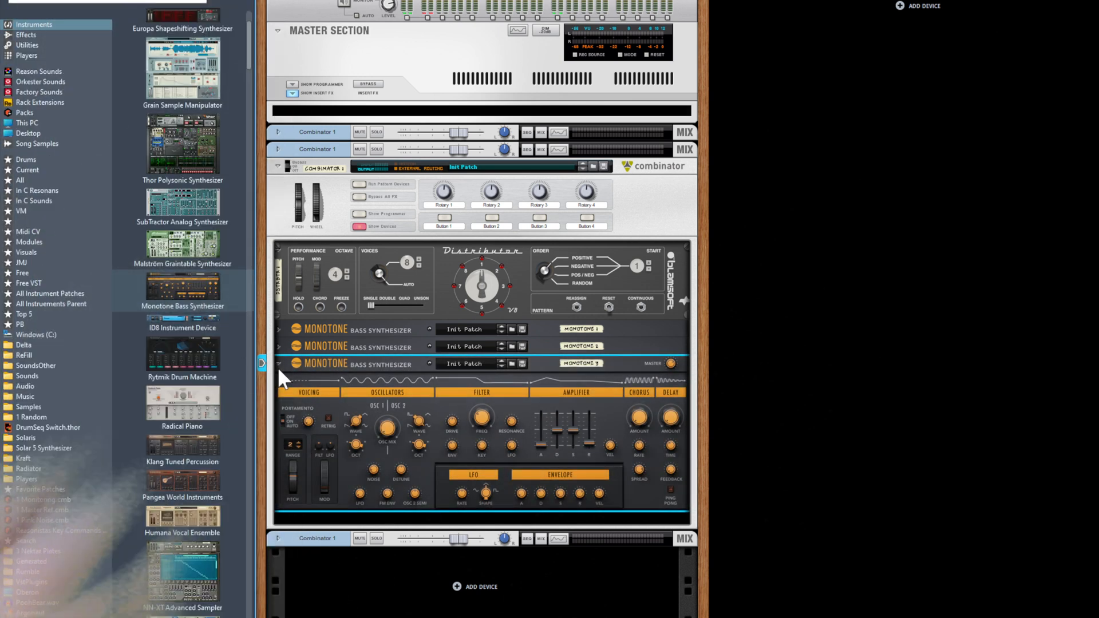
# Cable the Distributor's third gate and note outputs to the third Monotone's Gate and CV inputs, and make the Combinator the selected device.
pyautogui.press('Tab')
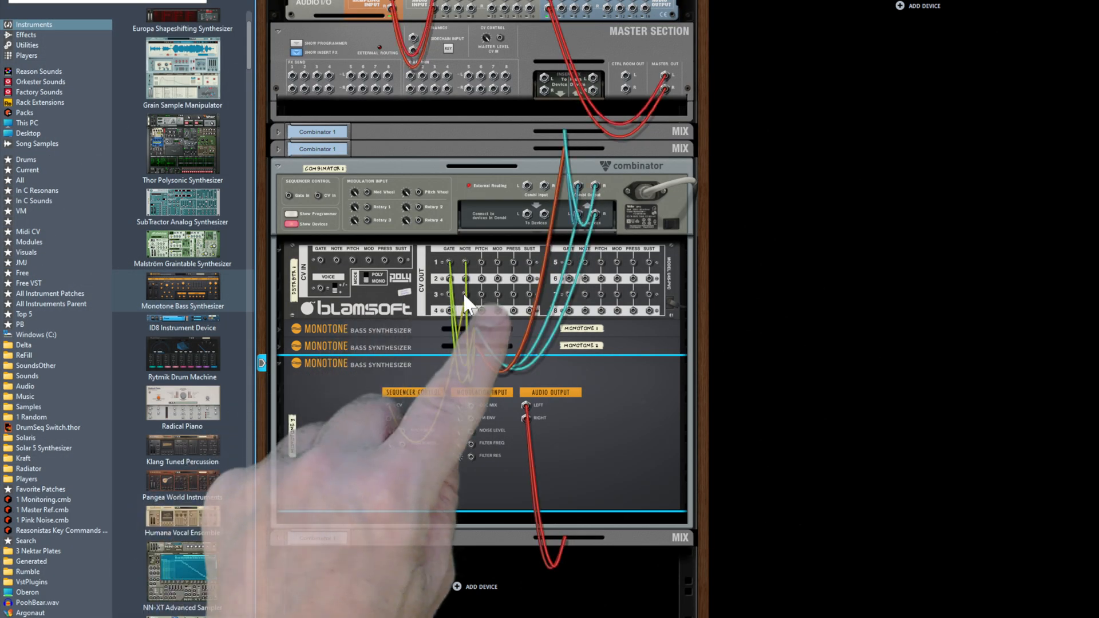
pyautogui.moveTo(454, 298); pyautogui.dragTo(388, 419)
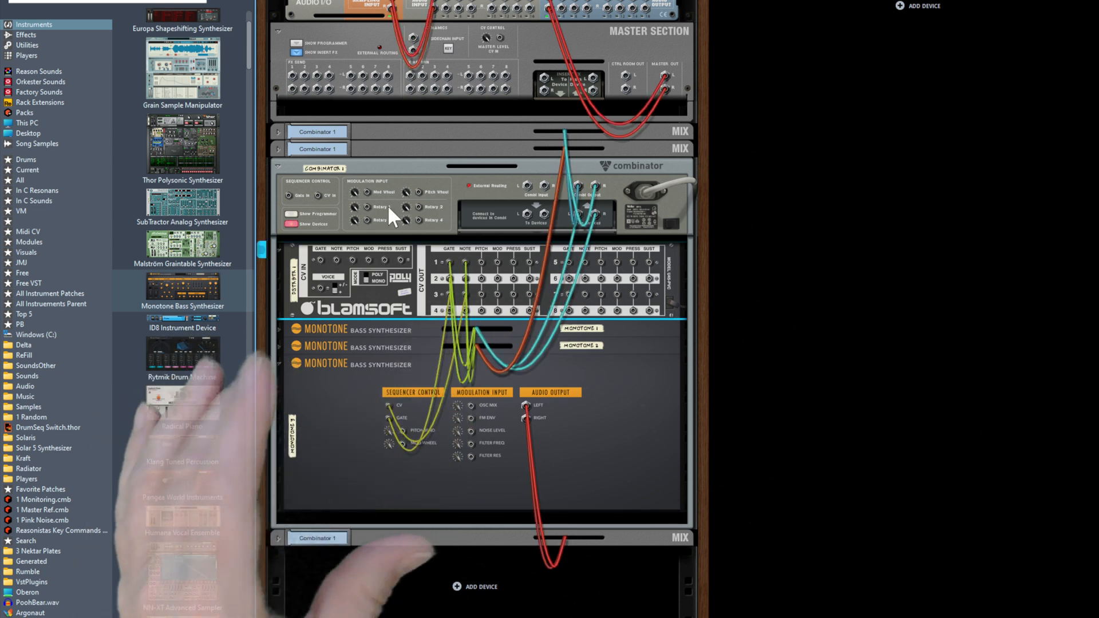
pyautogui.click(281, 174)
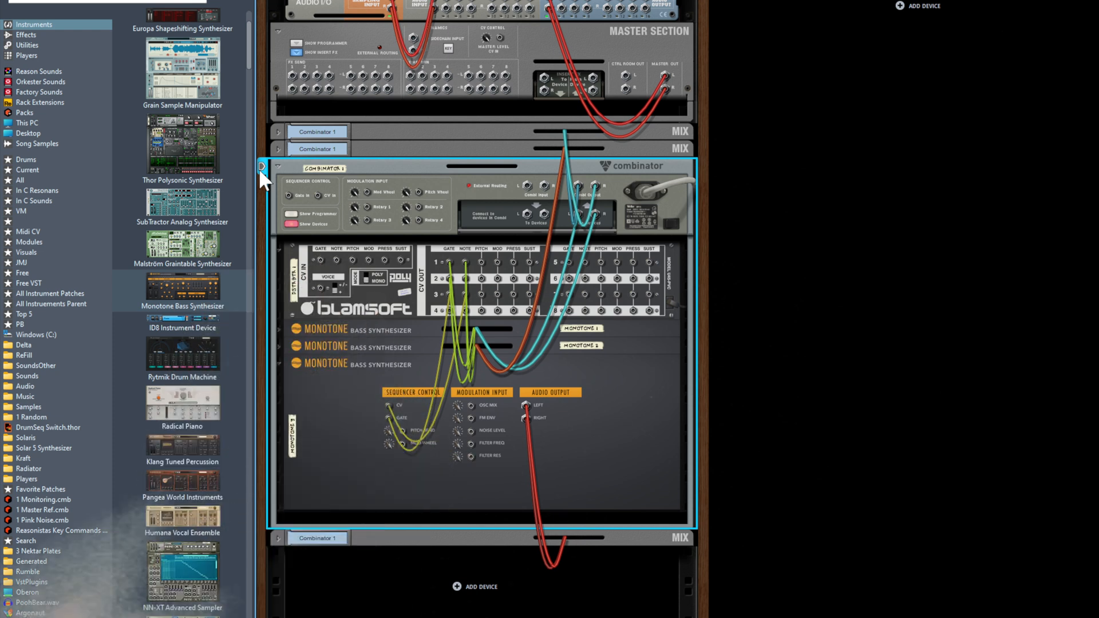
pyautogui.press('Tab')
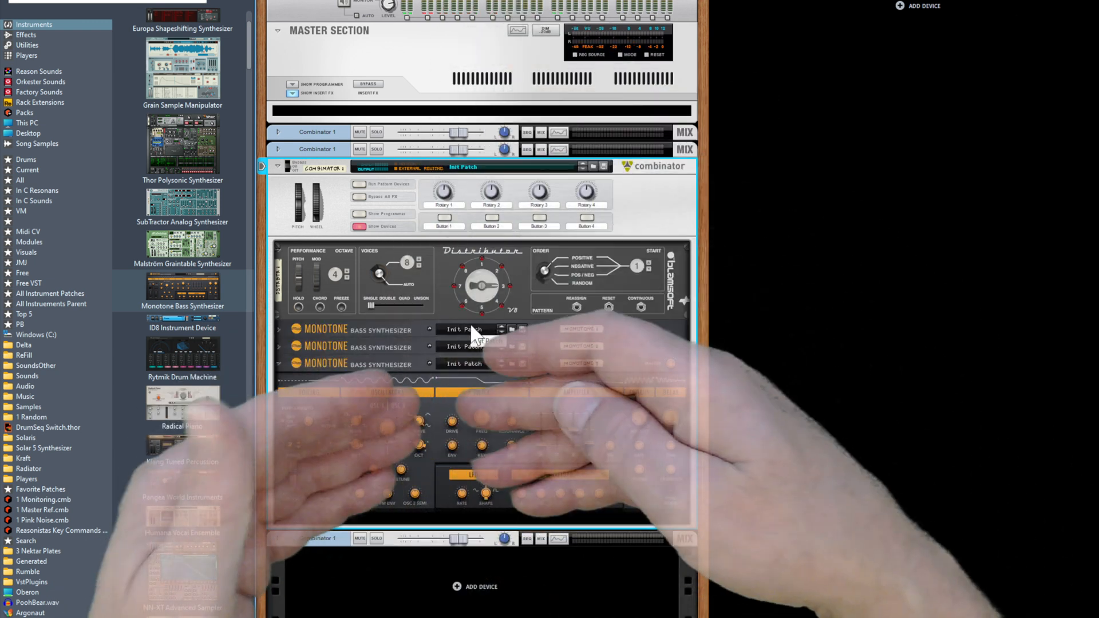
# Add a Receive Notes player to each of the three Monotones in the Combinator, with each player switched off.
pyautogui.click(22, 53)
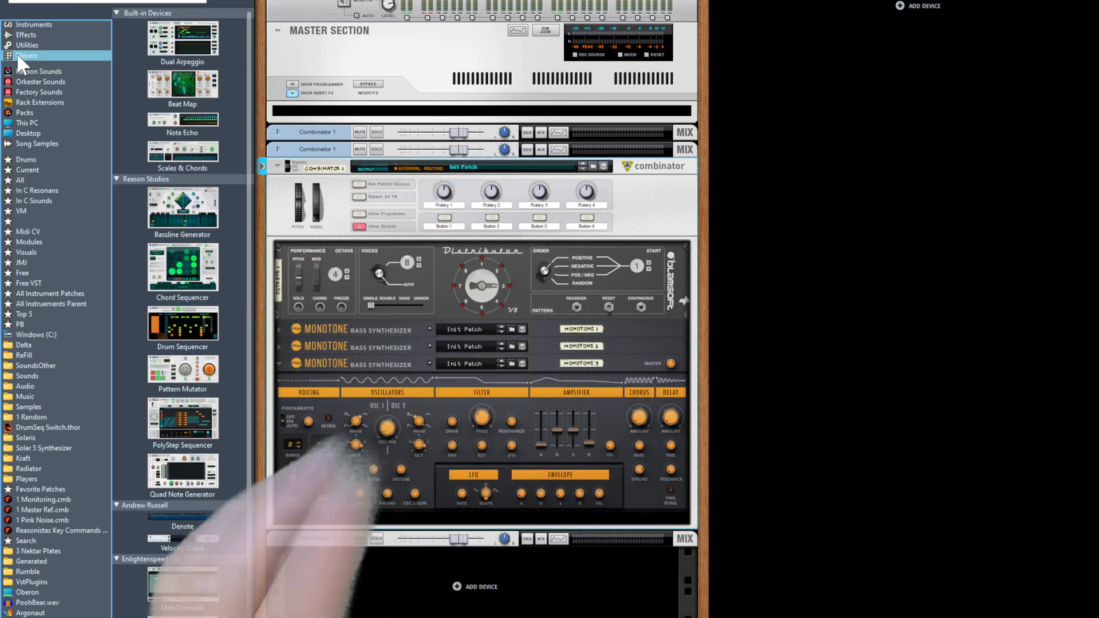
pyautogui.click(172, 255)
pyautogui.scroll(-2, 185, 312)
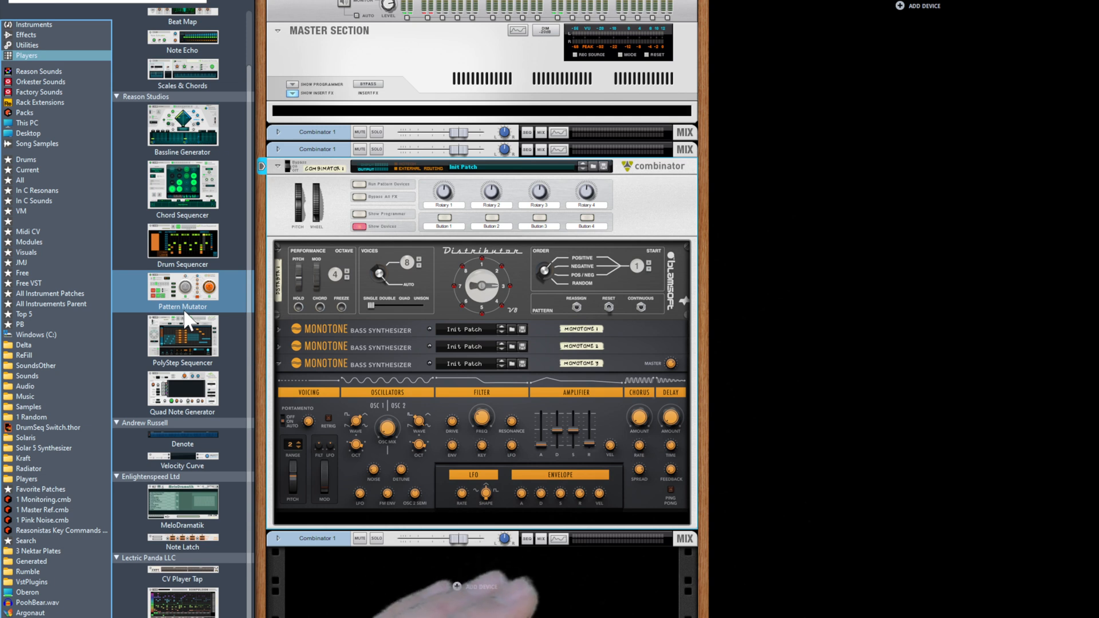
pyautogui.scroll(-6, 184, 311)
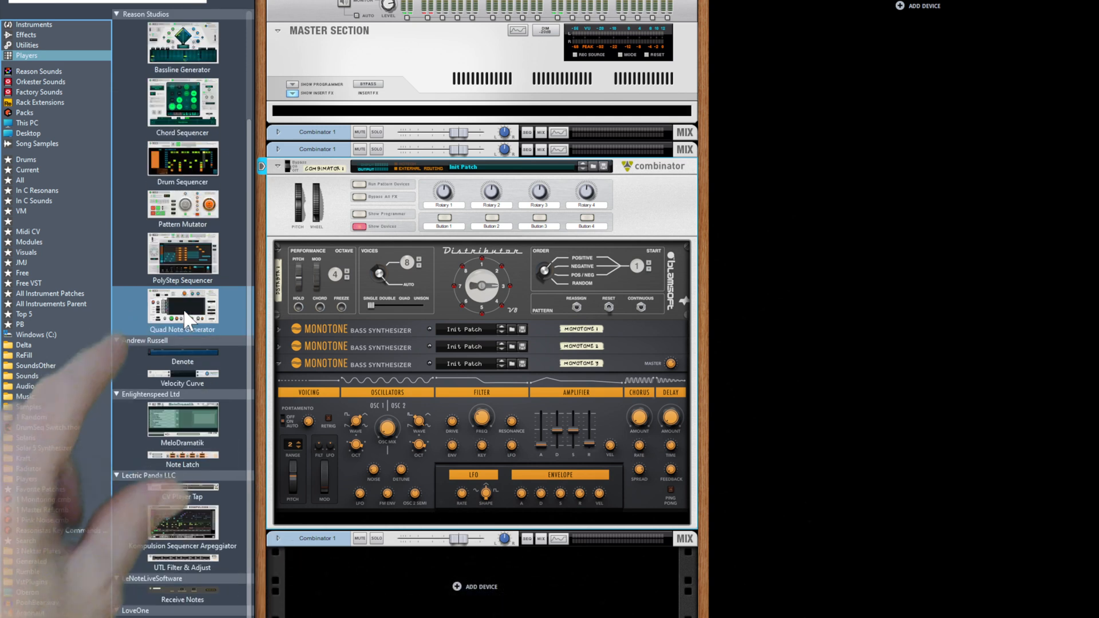
pyautogui.moveTo(163, 420); pyautogui.dragTo(421, 324)
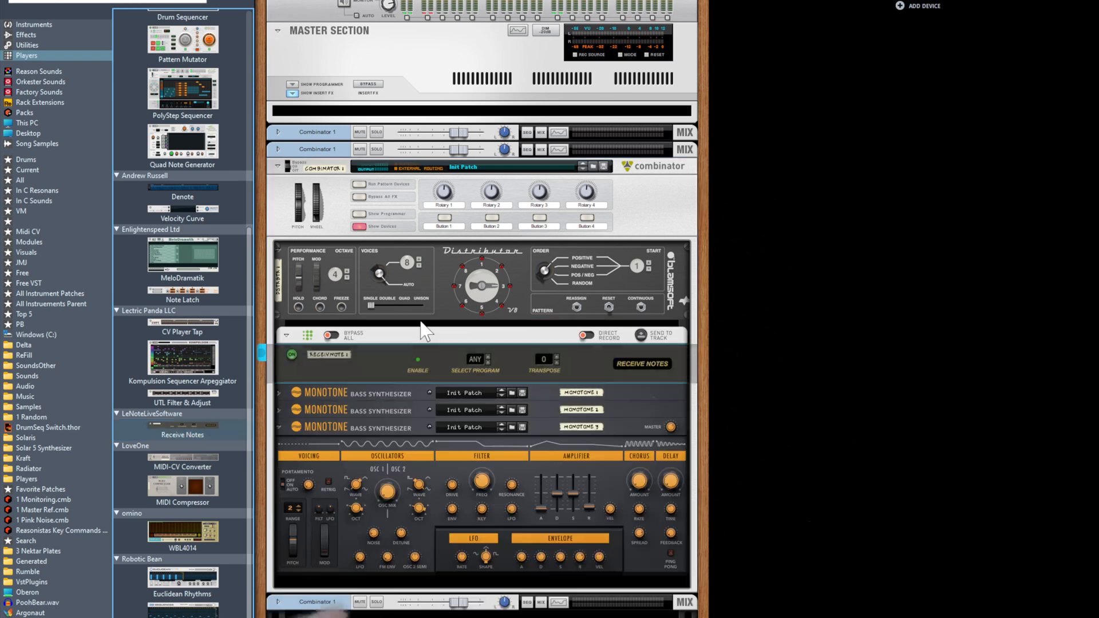
pyautogui.click(291, 355)
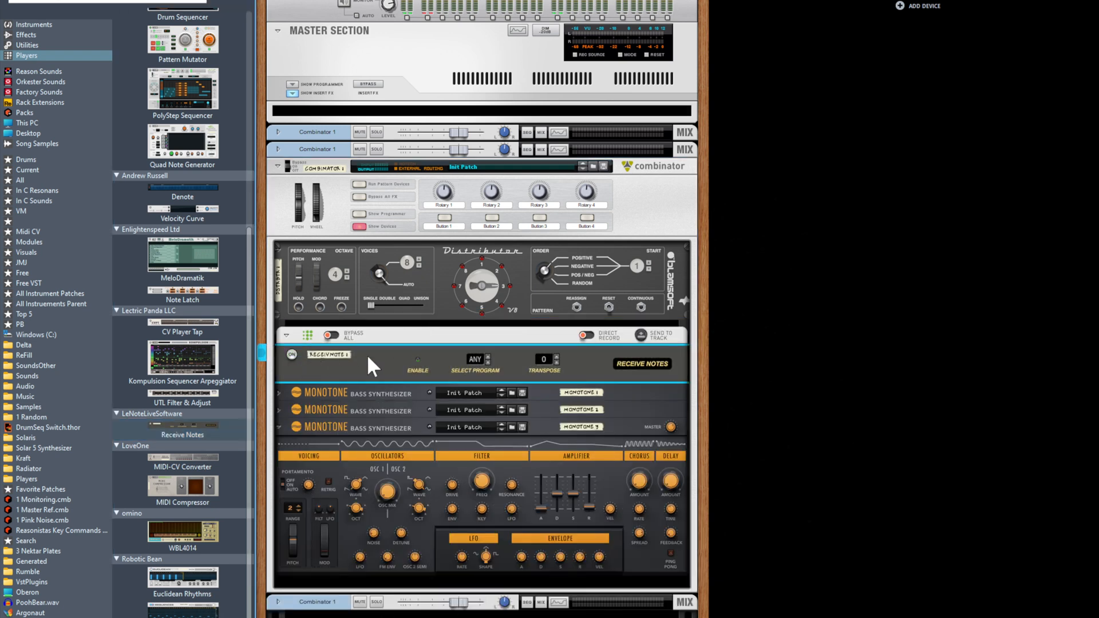
pyautogui.moveTo(378, 355); pyautogui.dragTo(382, 486)
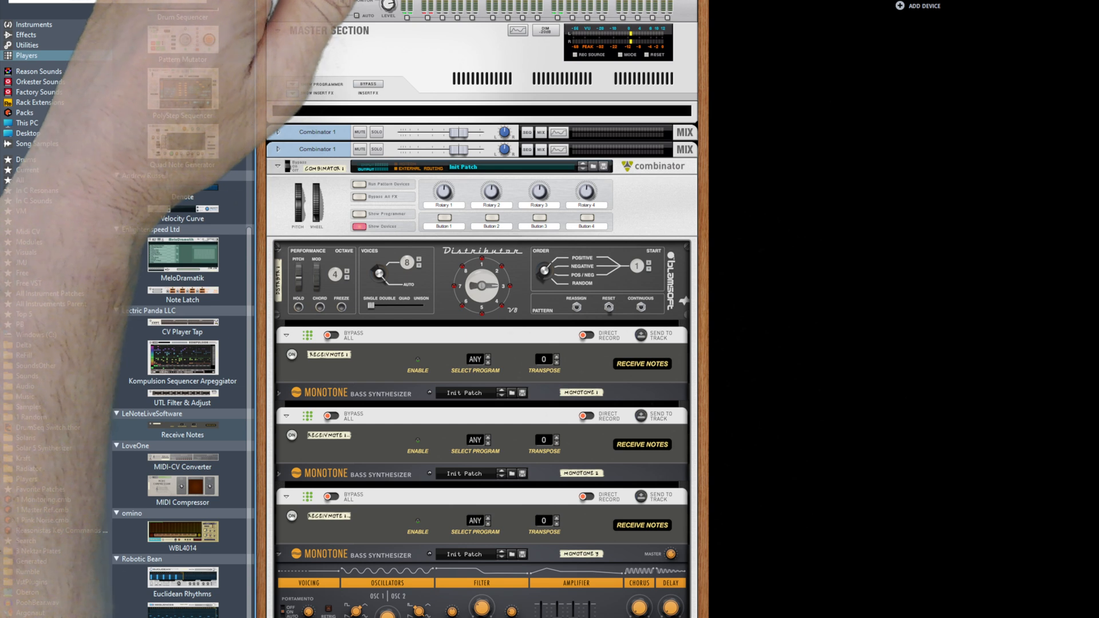
# Move the third Monotone's mix channel above the Combinator with the other two, and try the Distributor's Voices settings.
pyautogui.moveTo(418, 439); pyautogui.dragTo(336, 162)
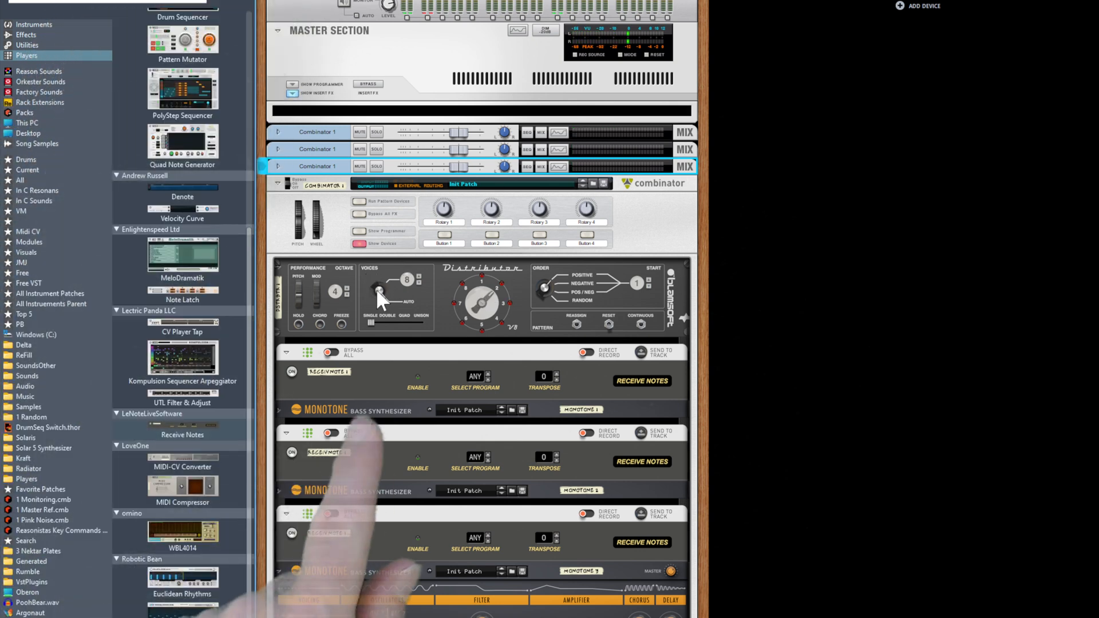
pyautogui.click(376, 290)
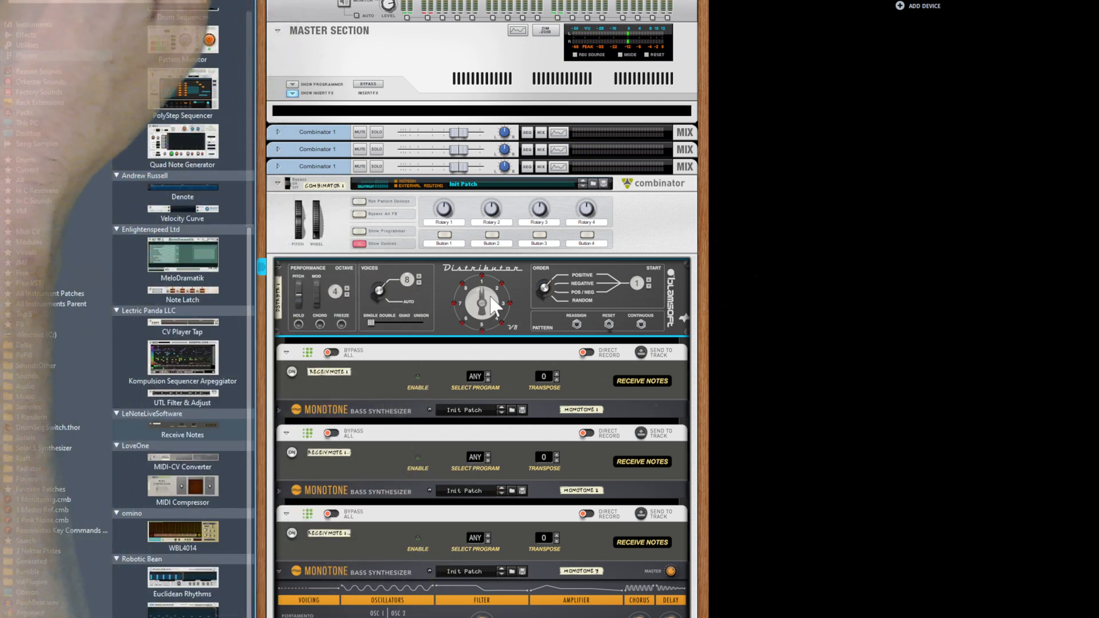
pyautogui.doubleClick(421, 283)
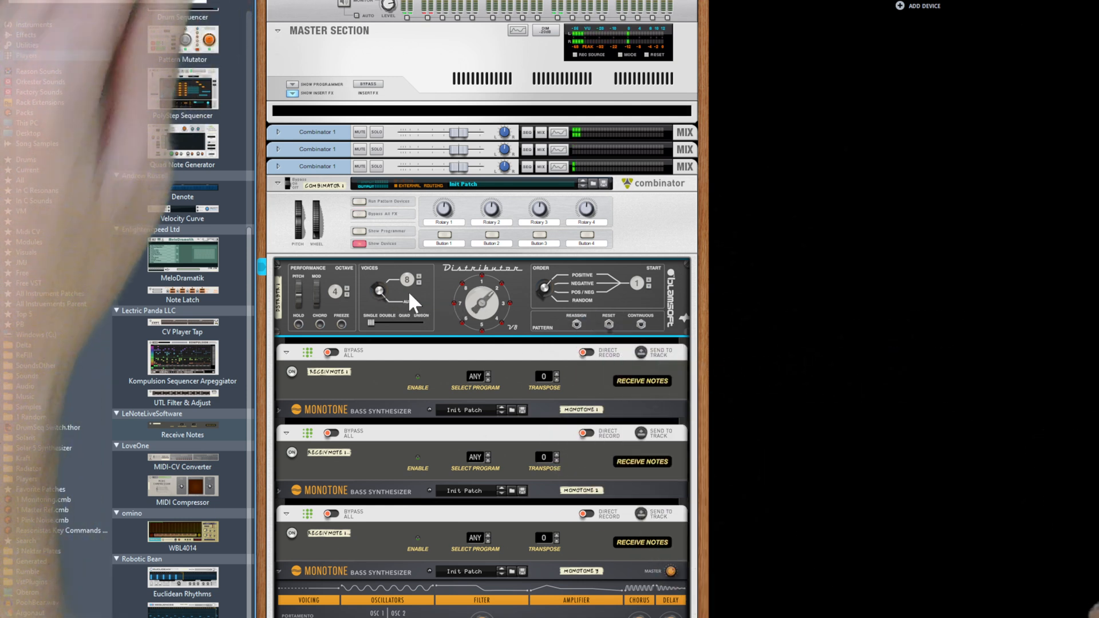
# Turn the rack to its rear side and add a Complex-1 synthesizer in the empty second rack column.
pyautogui.press('Tab')
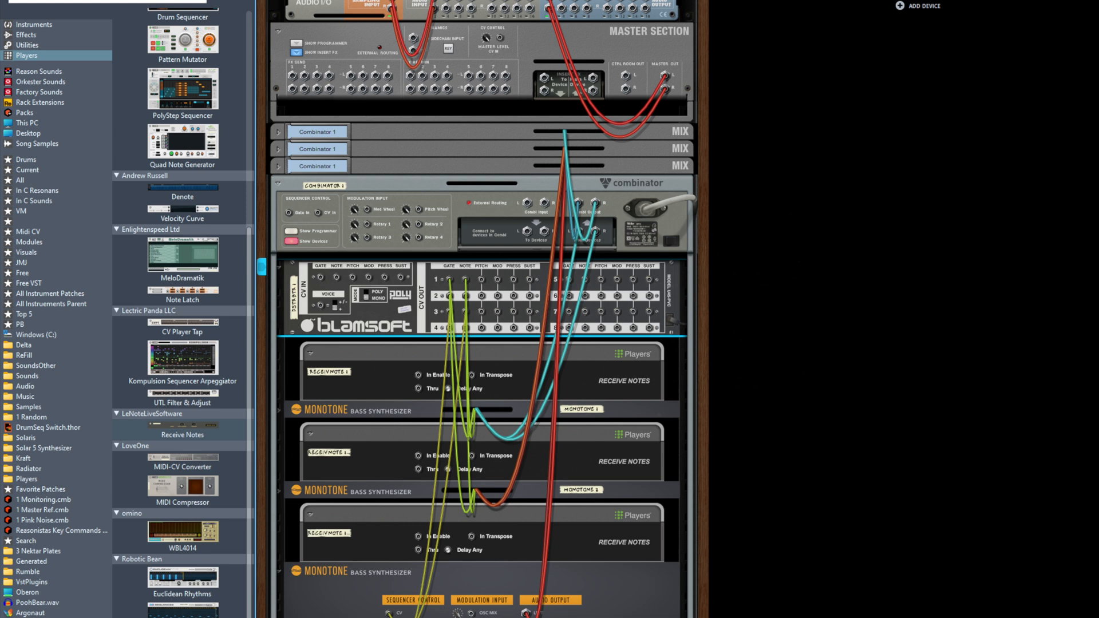
pyautogui.click(25, 25)
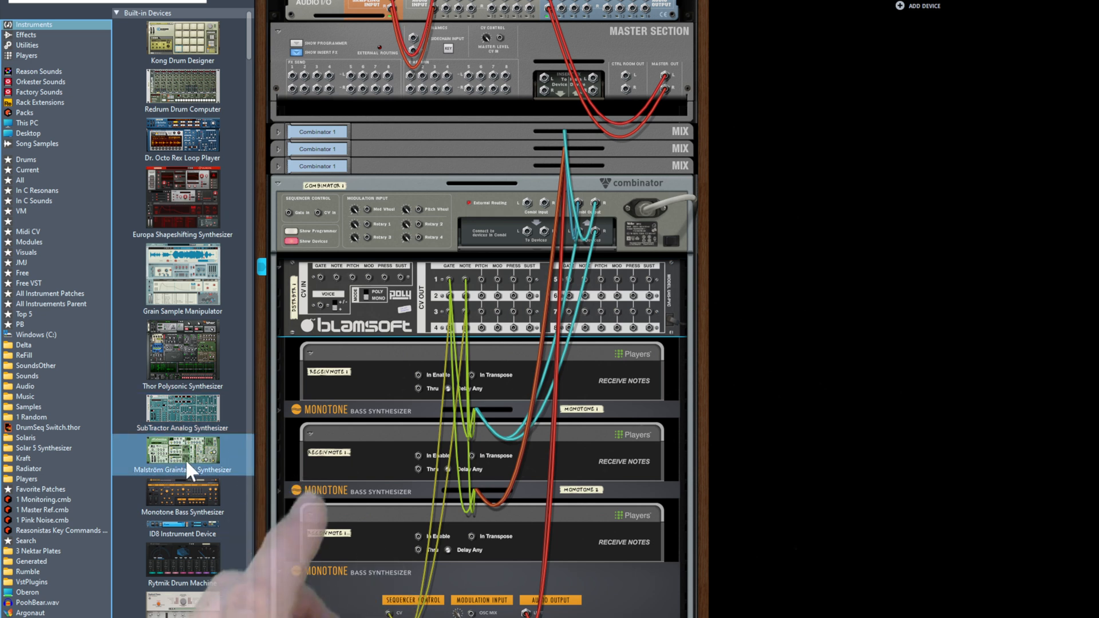
pyautogui.scroll(-3, 185, 459)
pyautogui.scroll(-2, 187, 460)
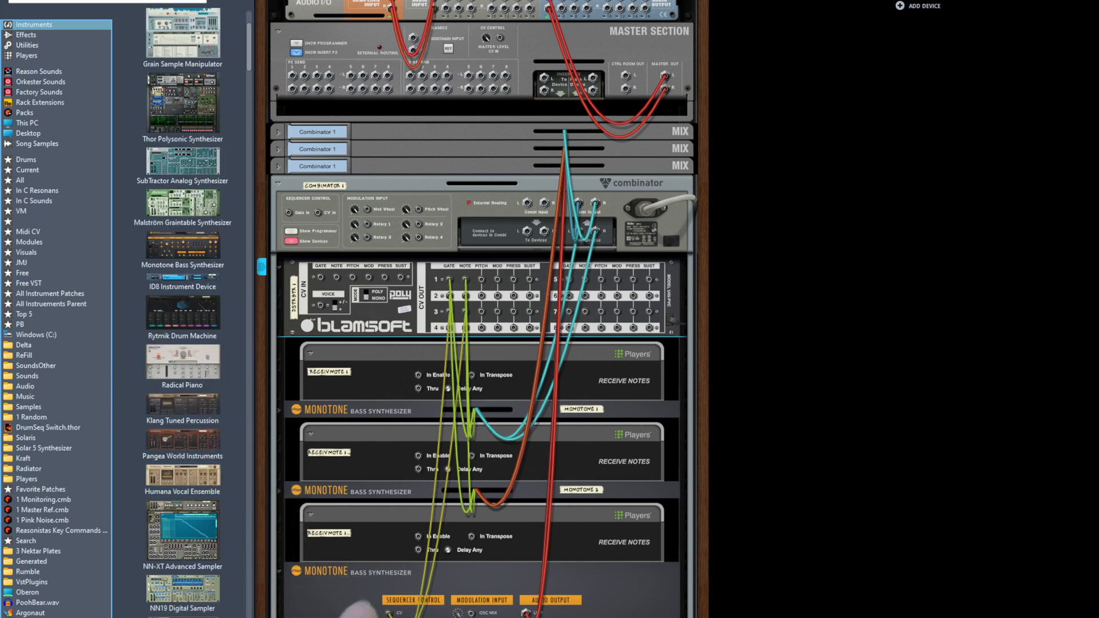
pyautogui.moveTo(757, 537); pyautogui.dragTo(759, 535)
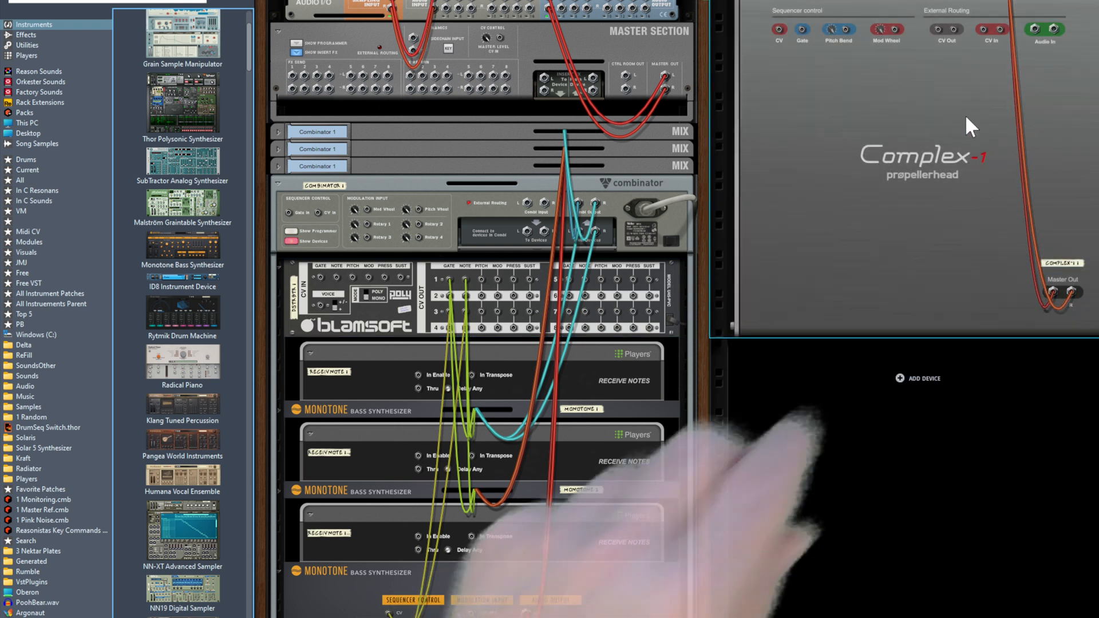